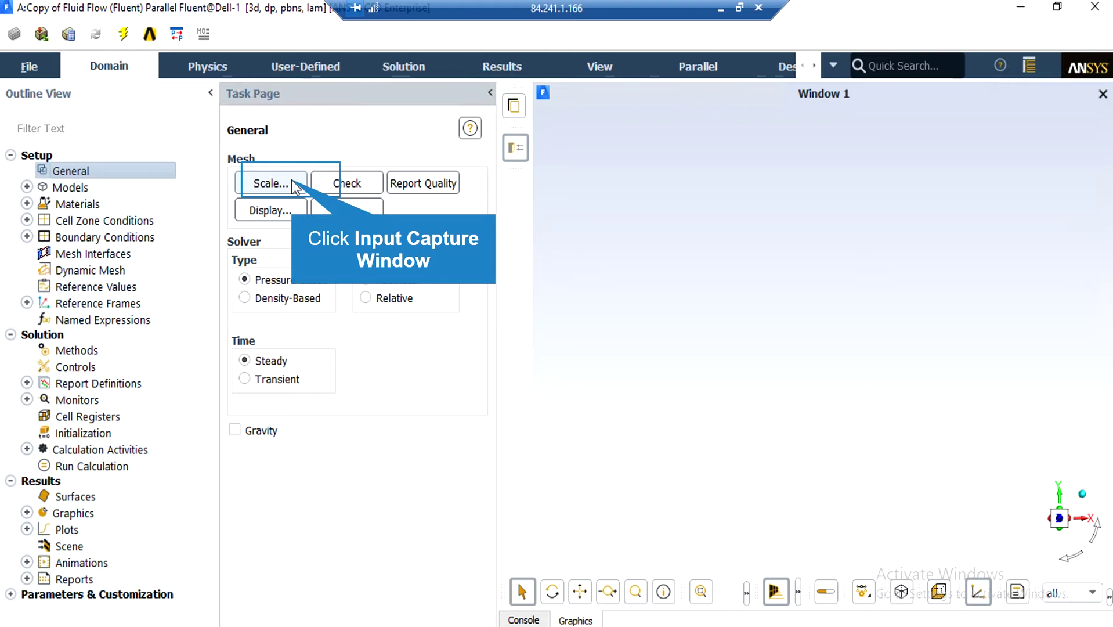
# - Review the mesh scale, run the mesh check and quality report, and open the mesh display options
pyautogui.click(292, 181)
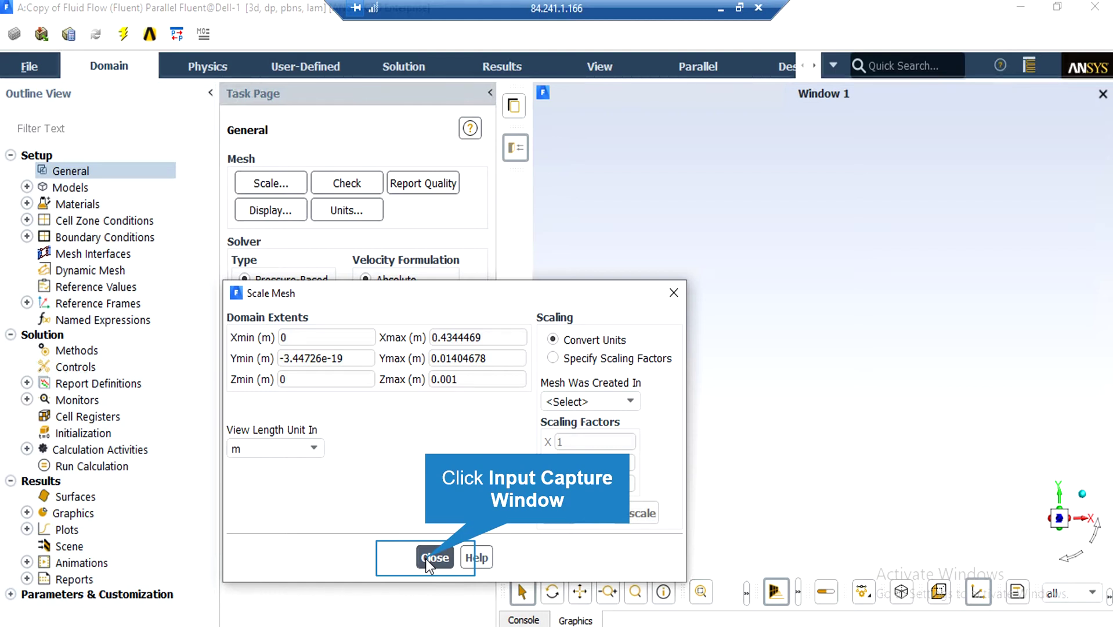
pyautogui.click(356, 185)
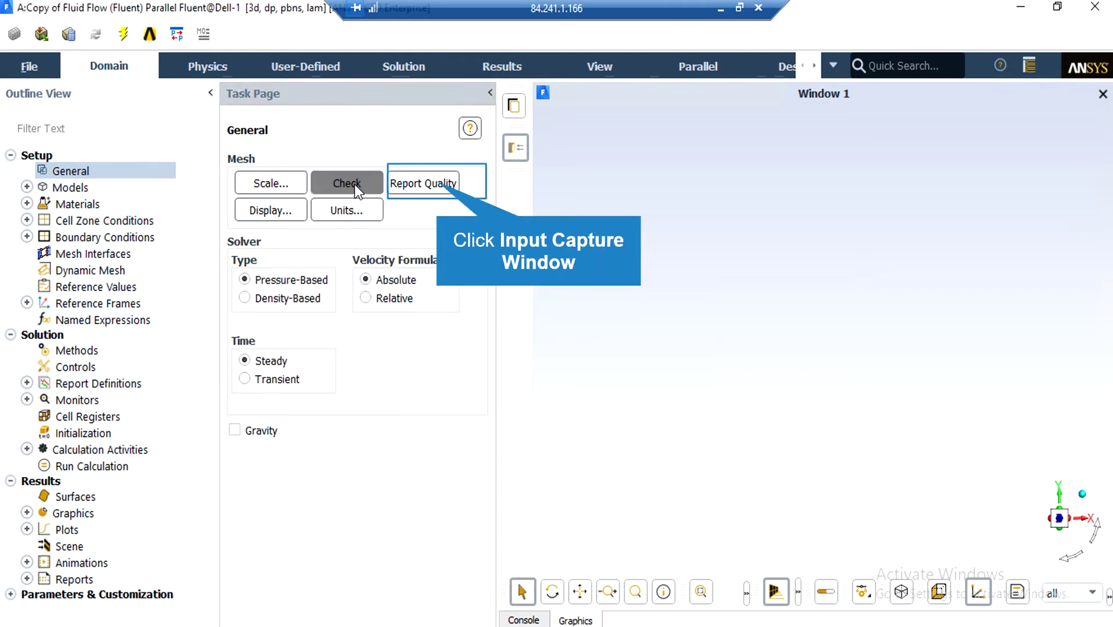
pyautogui.click(437, 181)
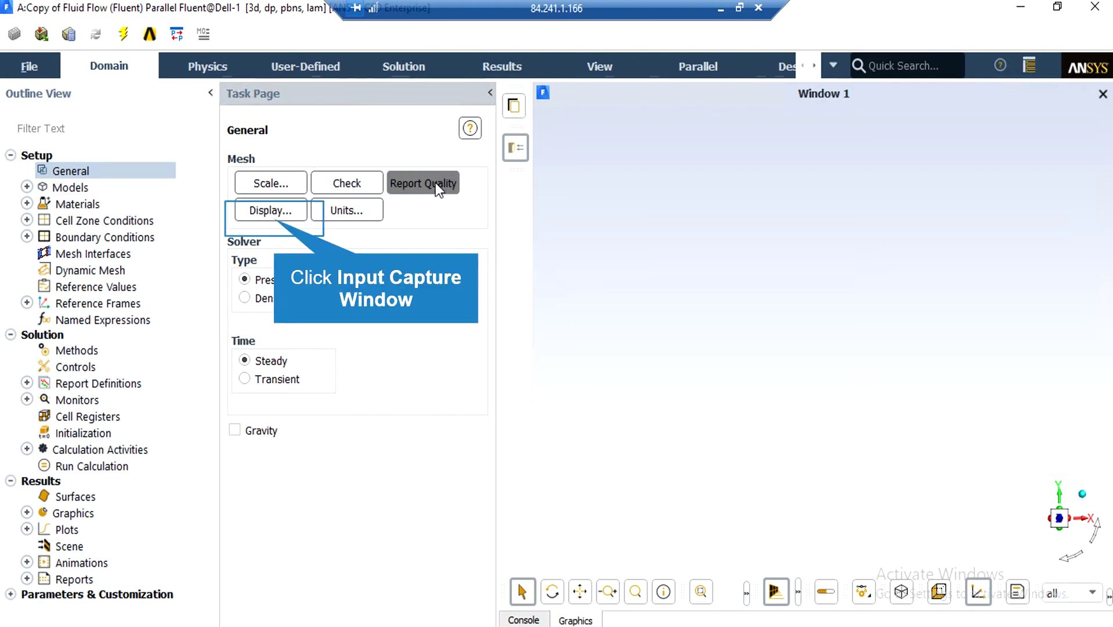
pyautogui.click(275, 218)
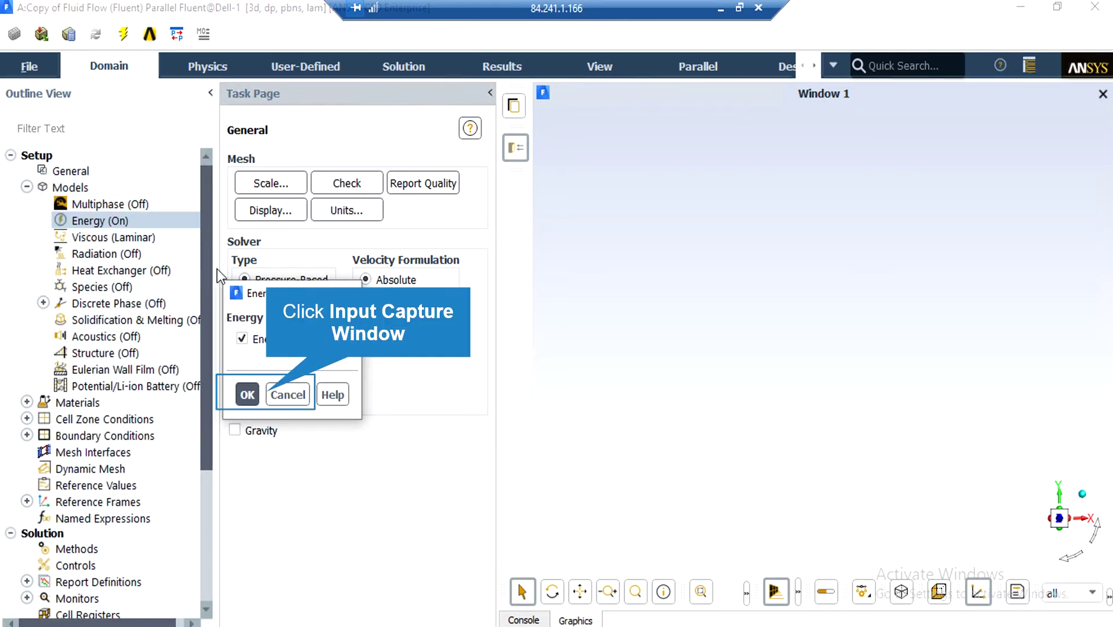
# - Close the Energy model settings without changes and open the Viscous model settings for review
pyautogui.click(268, 395)
pyautogui.doubleClick(93, 237)
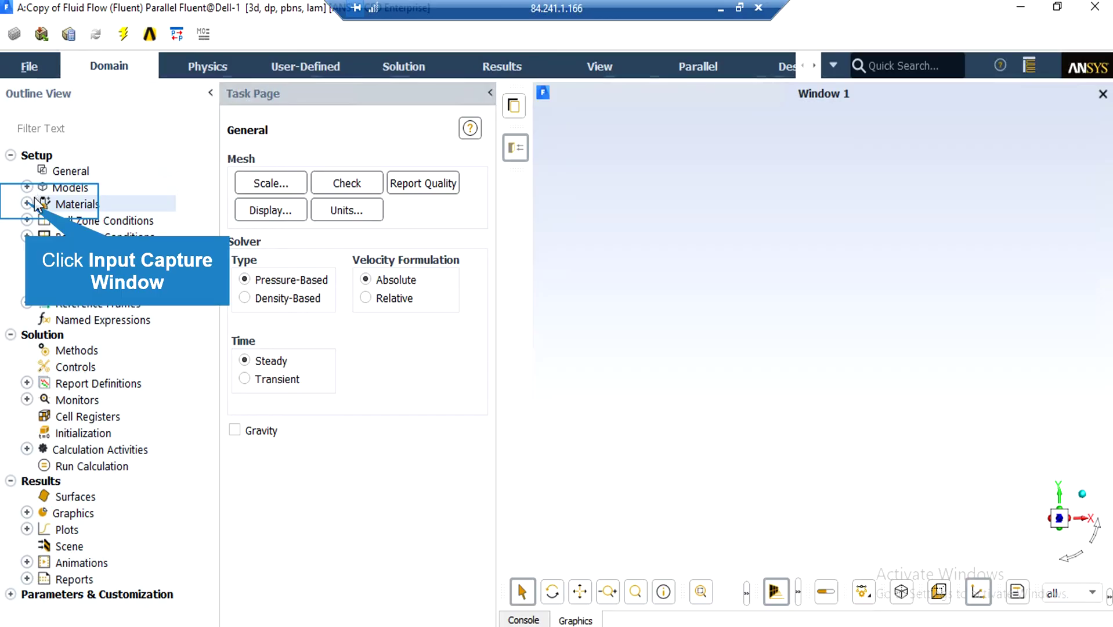
# - Create a new fluid material and open the Fluent materials database from its properties
pyautogui.click(27, 204)
pyautogui.rightClick(81, 220)
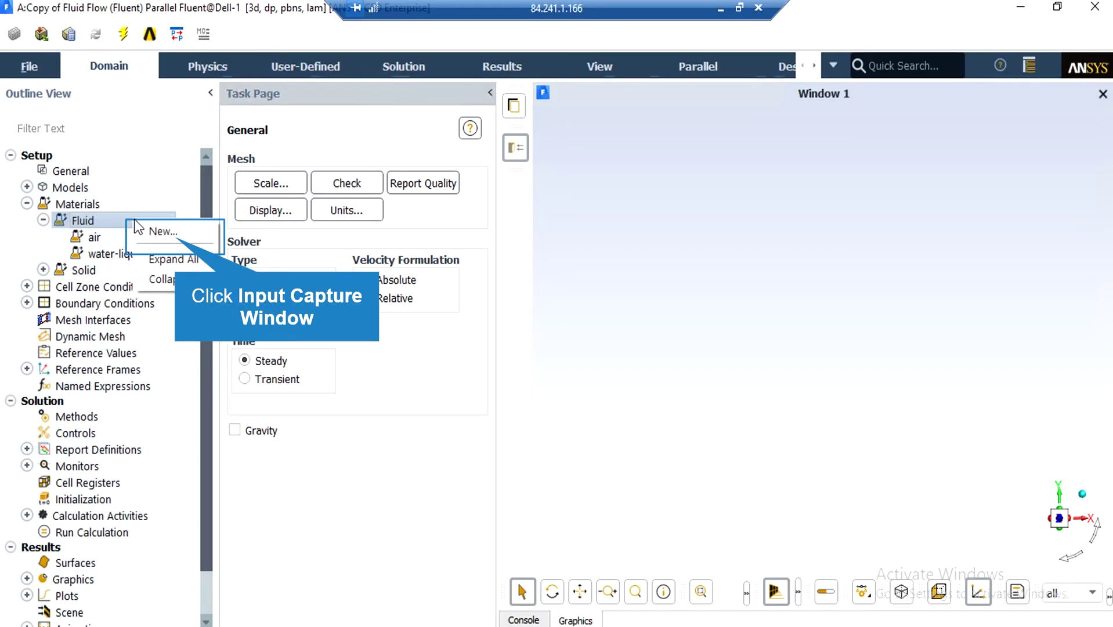
pyautogui.click(176, 237)
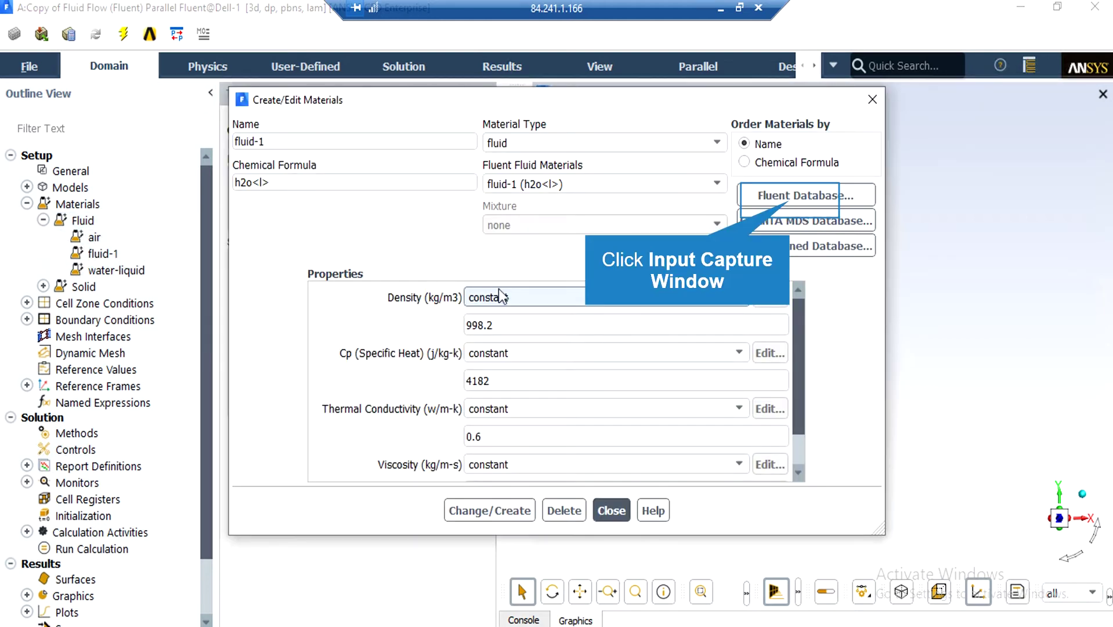
pyautogui.click(790, 201)
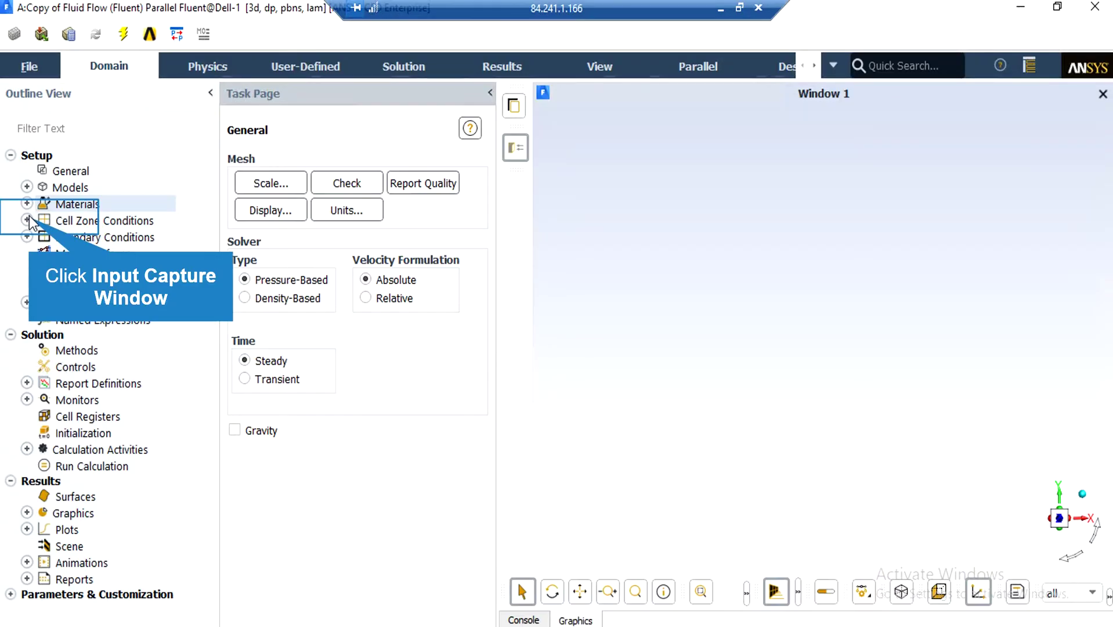
# - Review the flow cell zone conditions and the inlet's momentum and thermal boundary settings
pyautogui.click(27, 220)
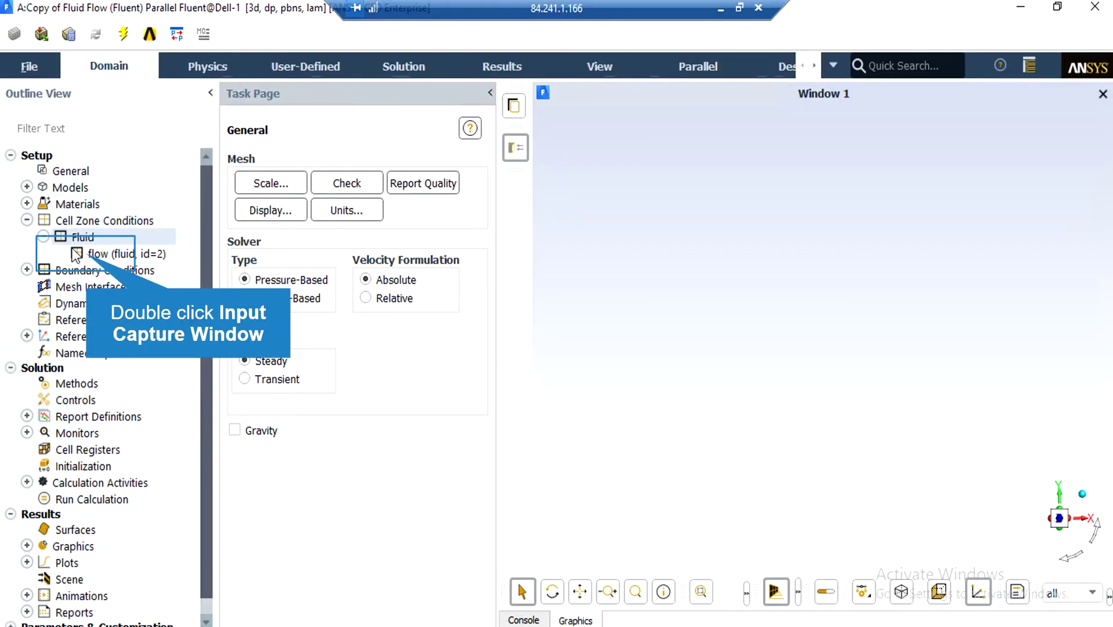
pyautogui.doubleClick(90, 254)
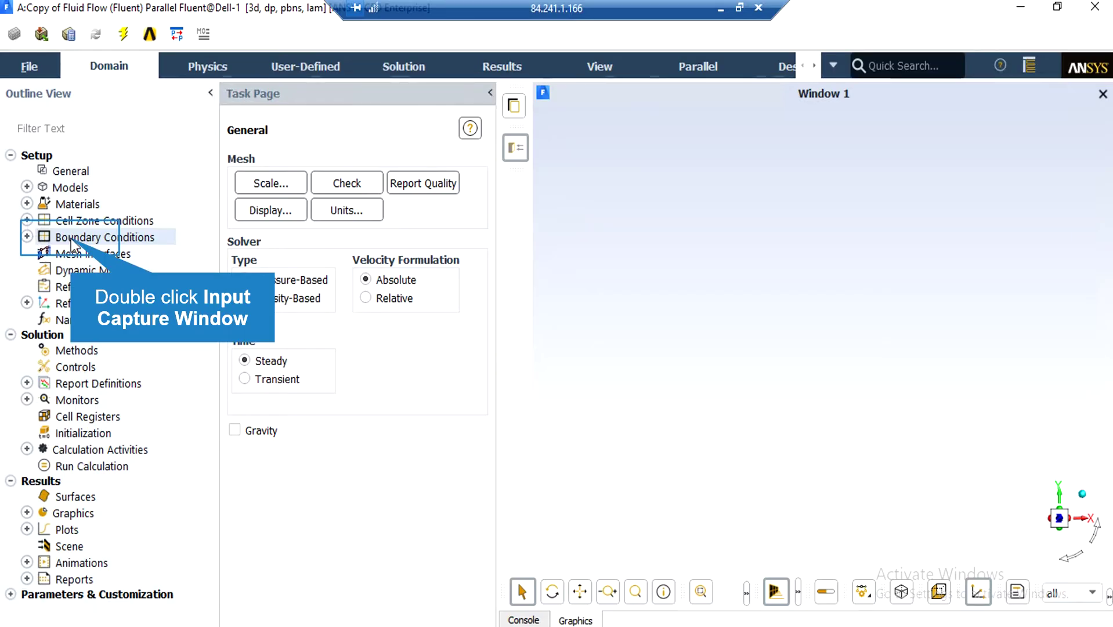
pyautogui.doubleClick(79, 238)
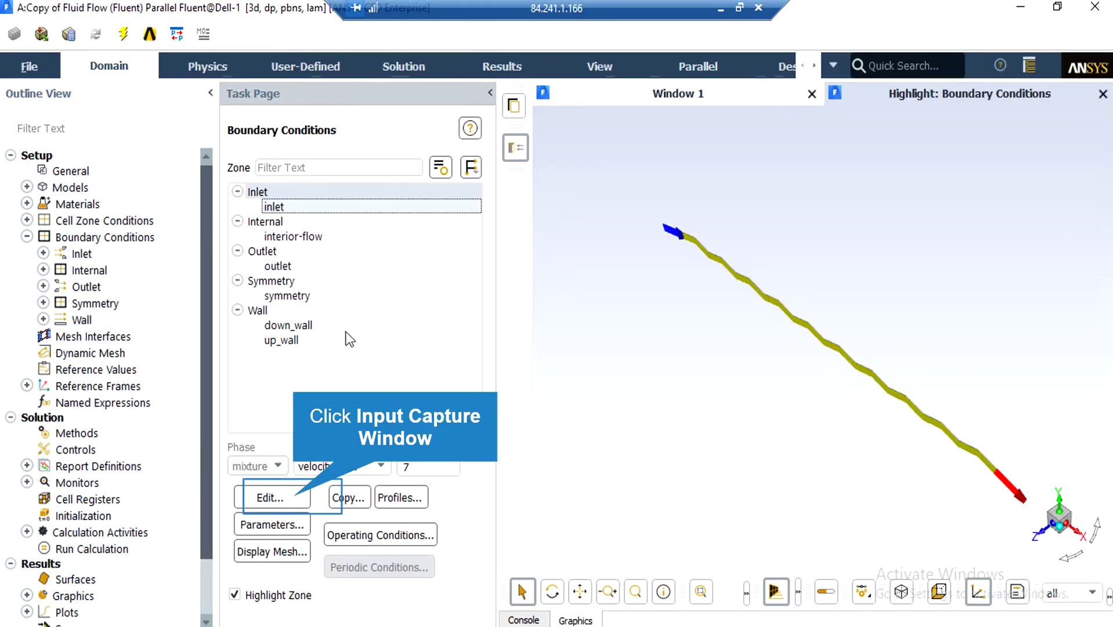
pyautogui.click(294, 497)
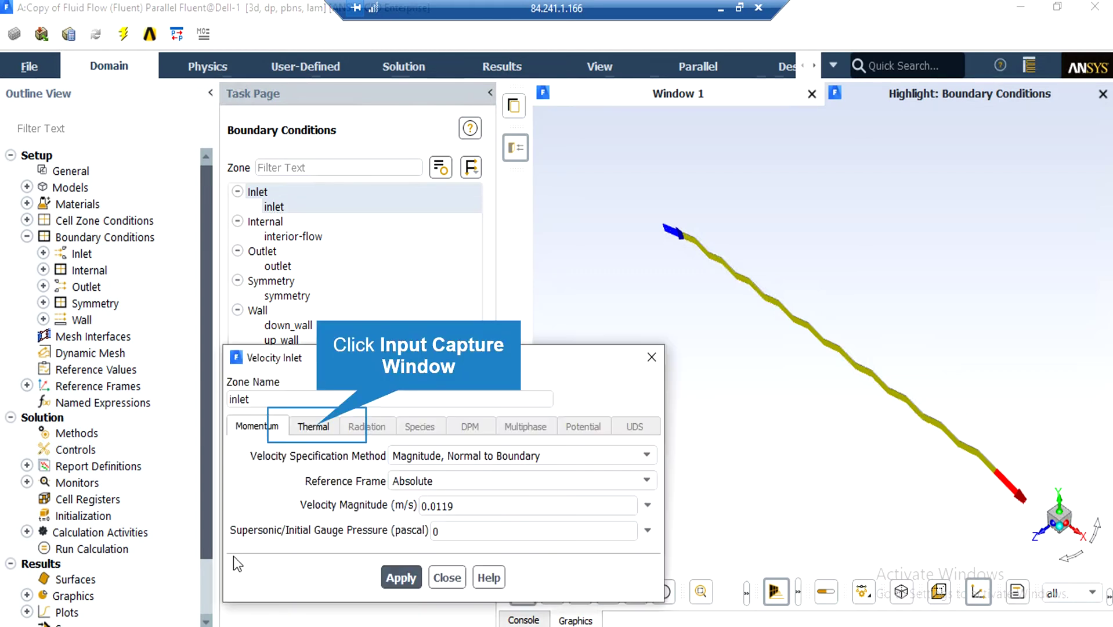
pyautogui.click(317, 426)
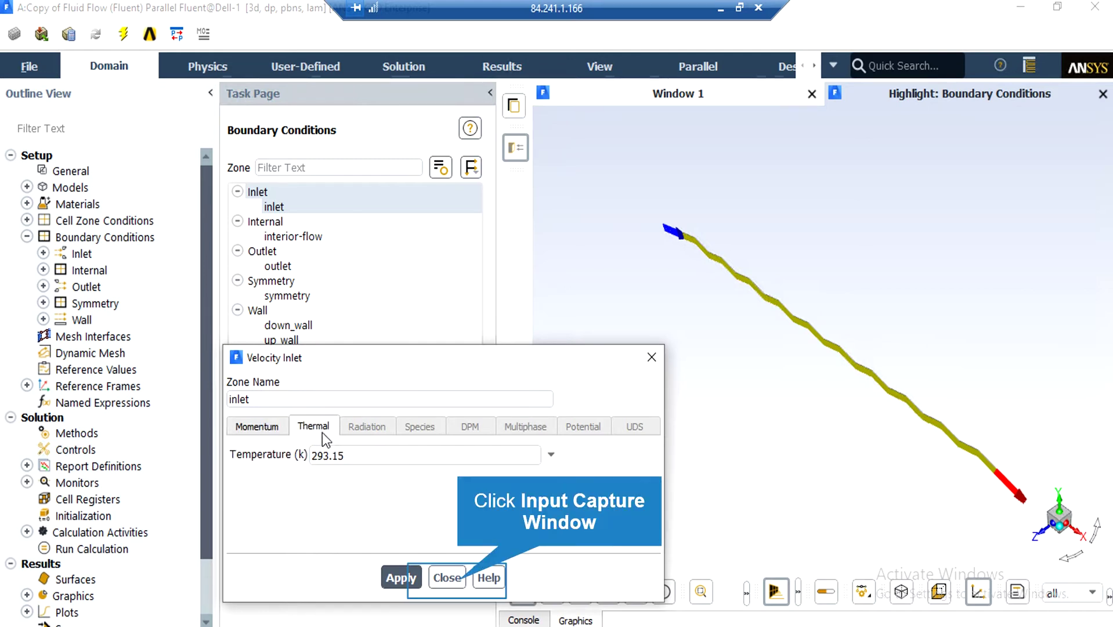
pyautogui.click(458, 577)
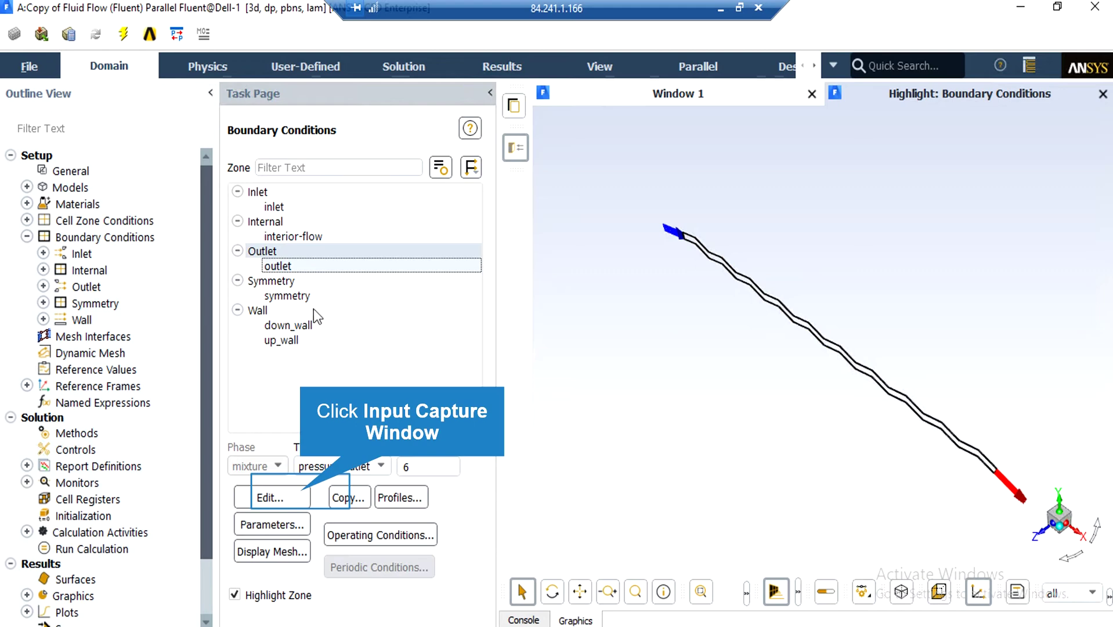
# - Review the outlet's pressure outlet settings and highlight the symmetry boundary zone
pyautogui.click(302, 495)
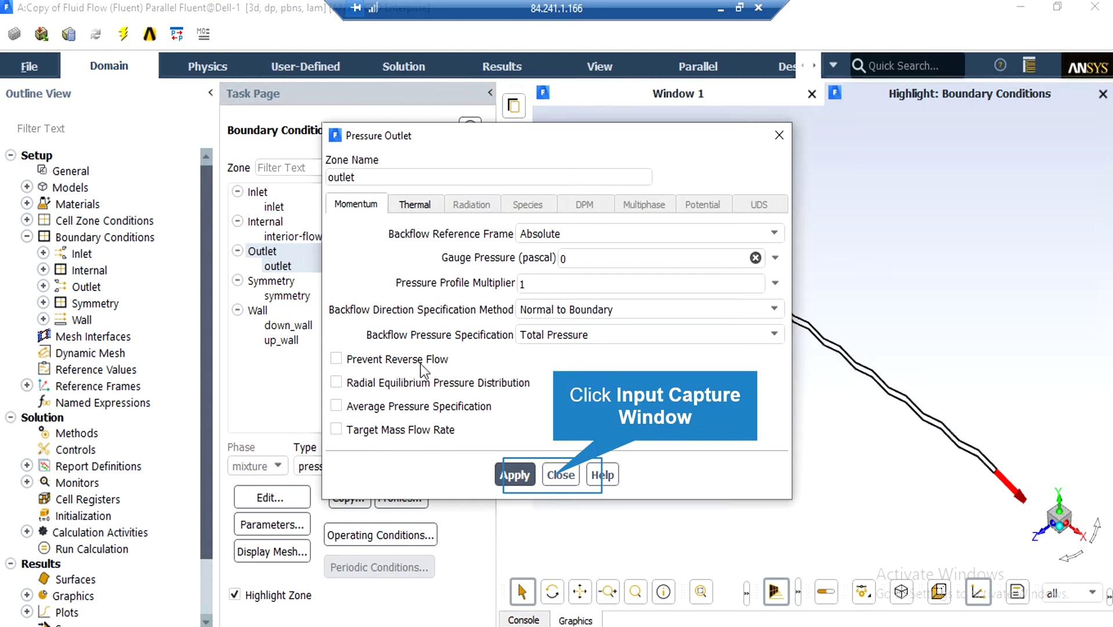
pyautogui.click(553, 476)
pyautogui.click(308, 296)
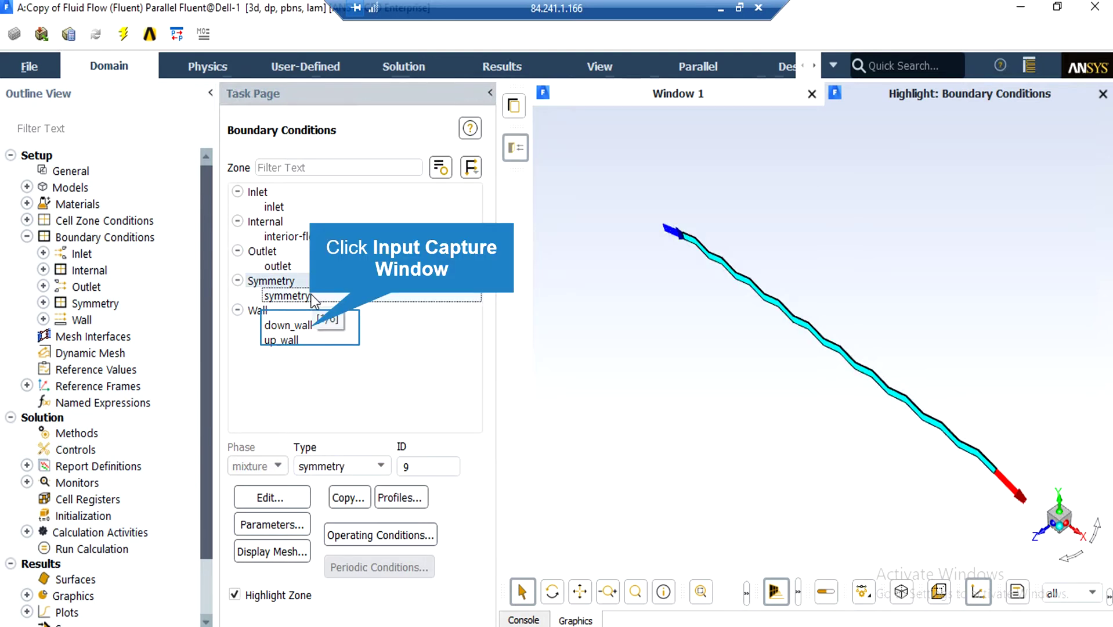
# - Review the thermal conditions of the down_wall boundary and open the up_wall boundary settings
pyautogui.click(311, 328)
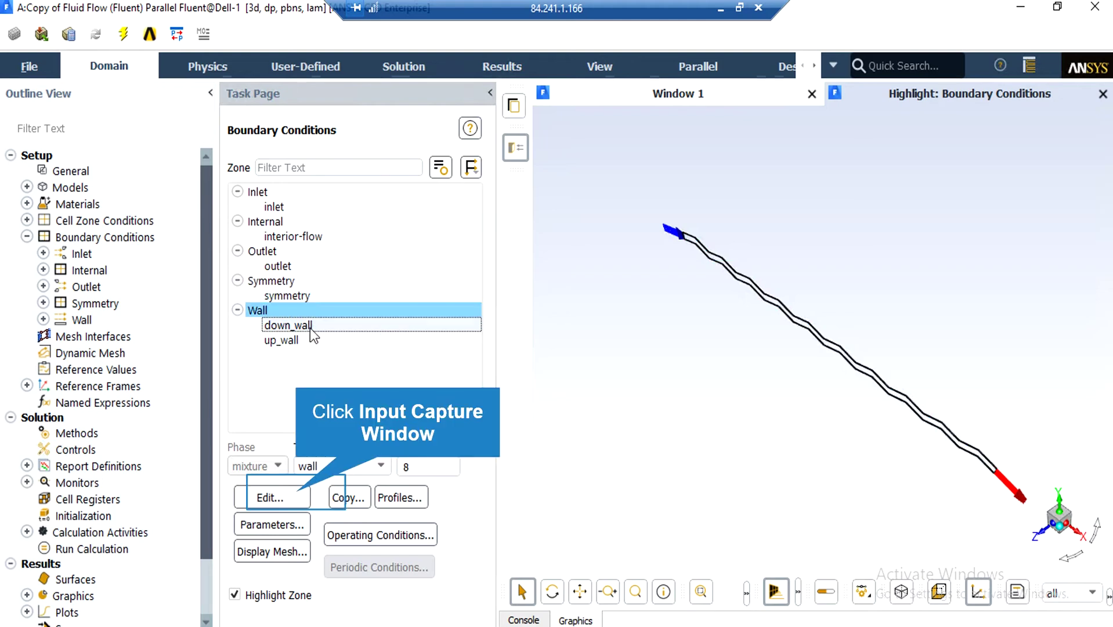
pyautogui.click(297, 494)
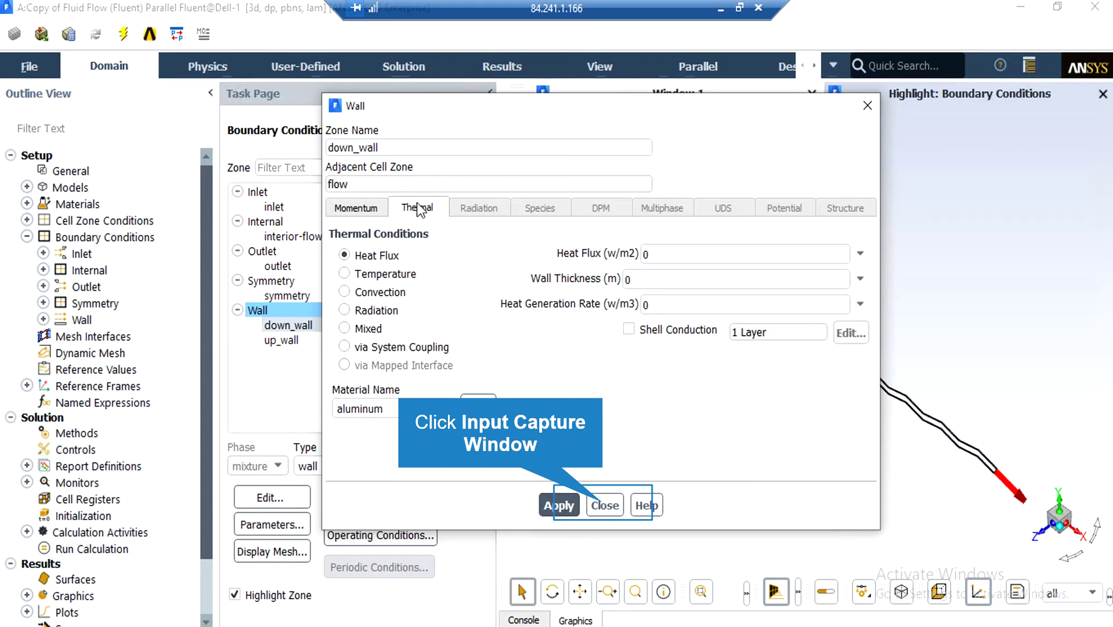
pyautogui.click(604, 506)
pyautogui.doubleClick(284, 340)
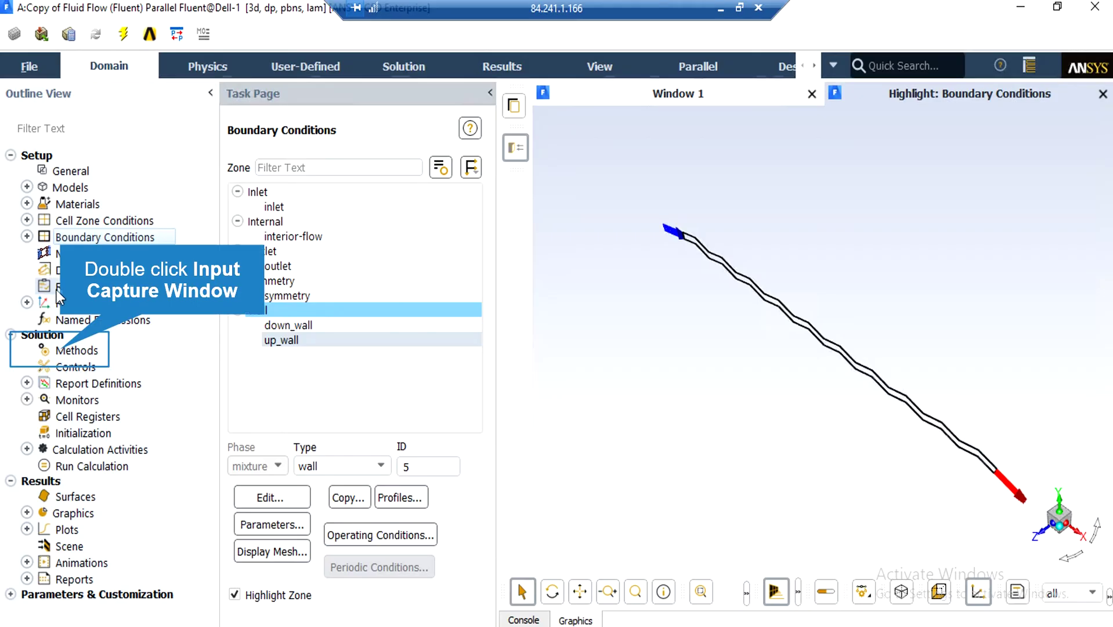
# - Review the solution methods and the under-relaxation factors in the solution controls
pyautogui.doubleClick(59, 350)
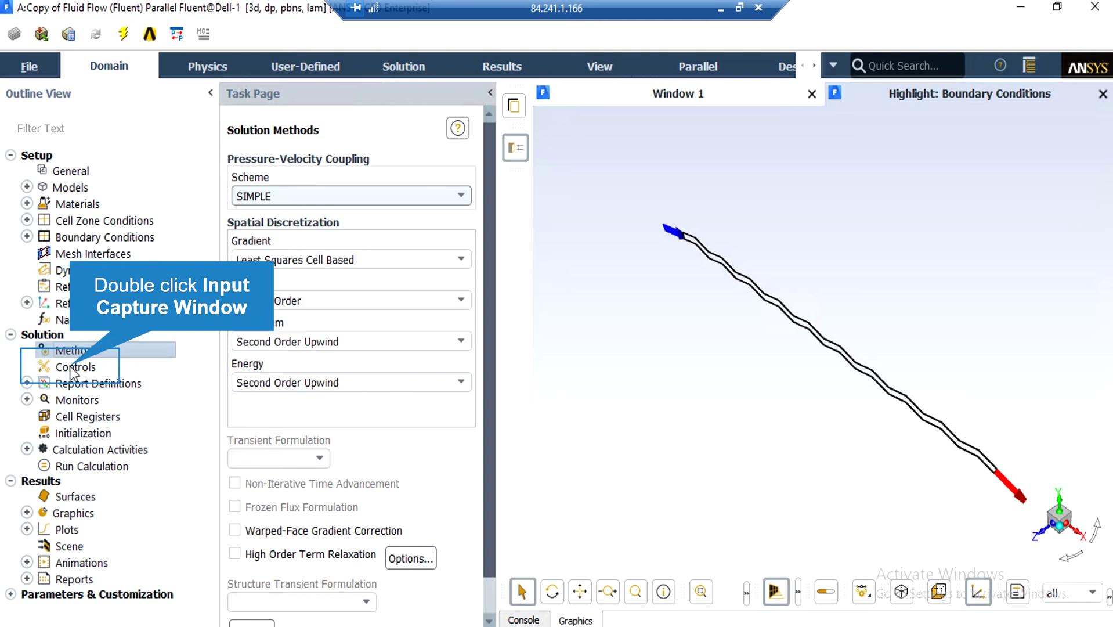
pyautogui.doubleClick(72, 368)
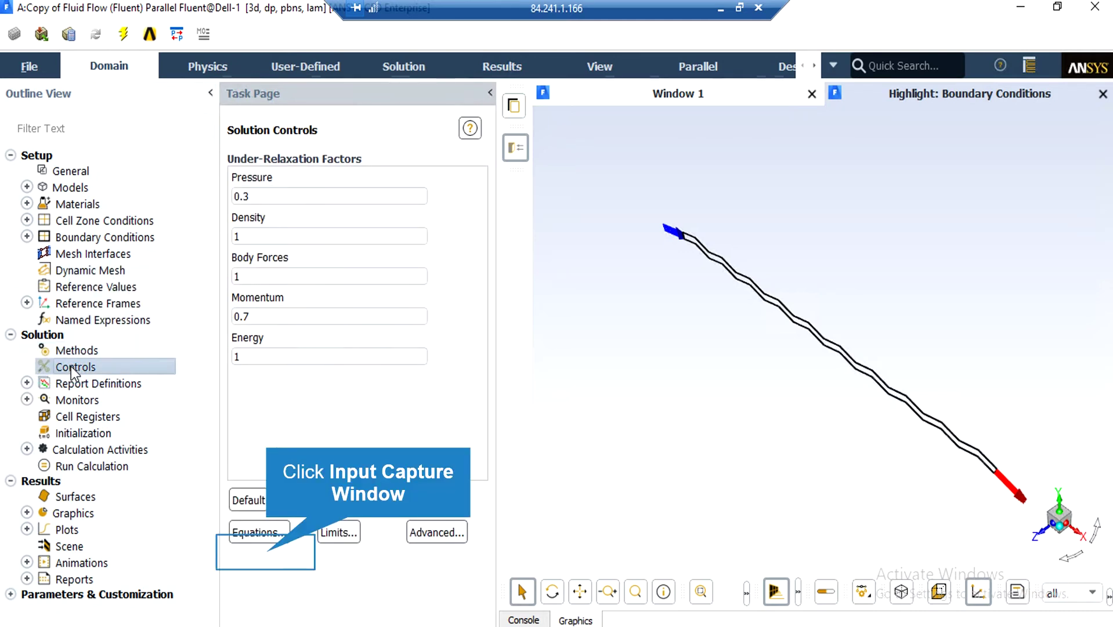
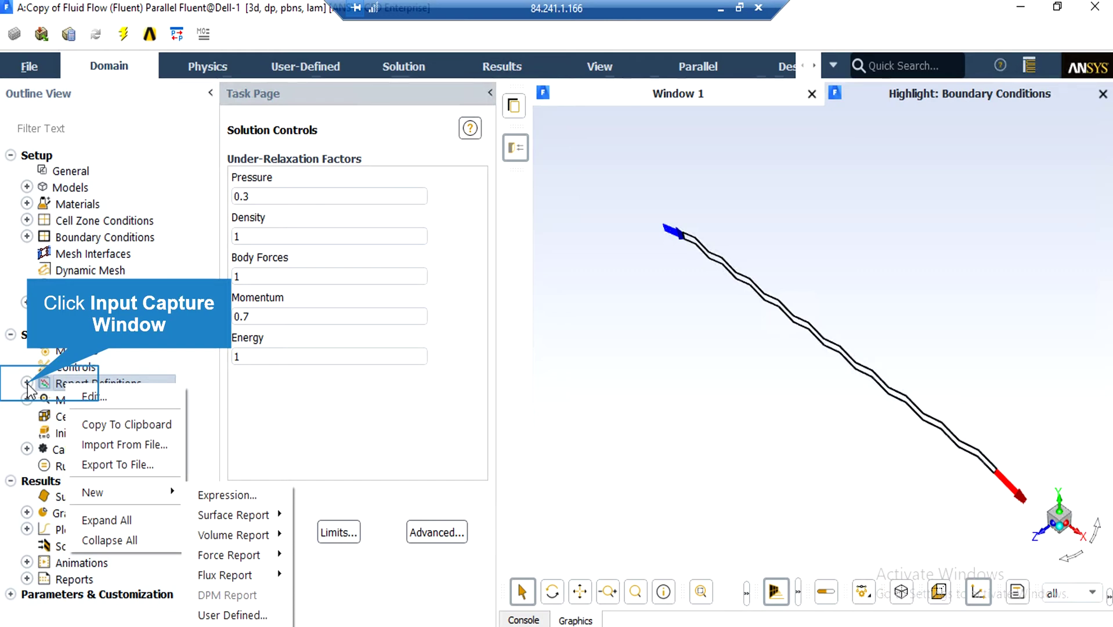
# - Review the nusselt-no and average-outlet-temp surface report definitions without changing them
pyautogui.click(27, 386)
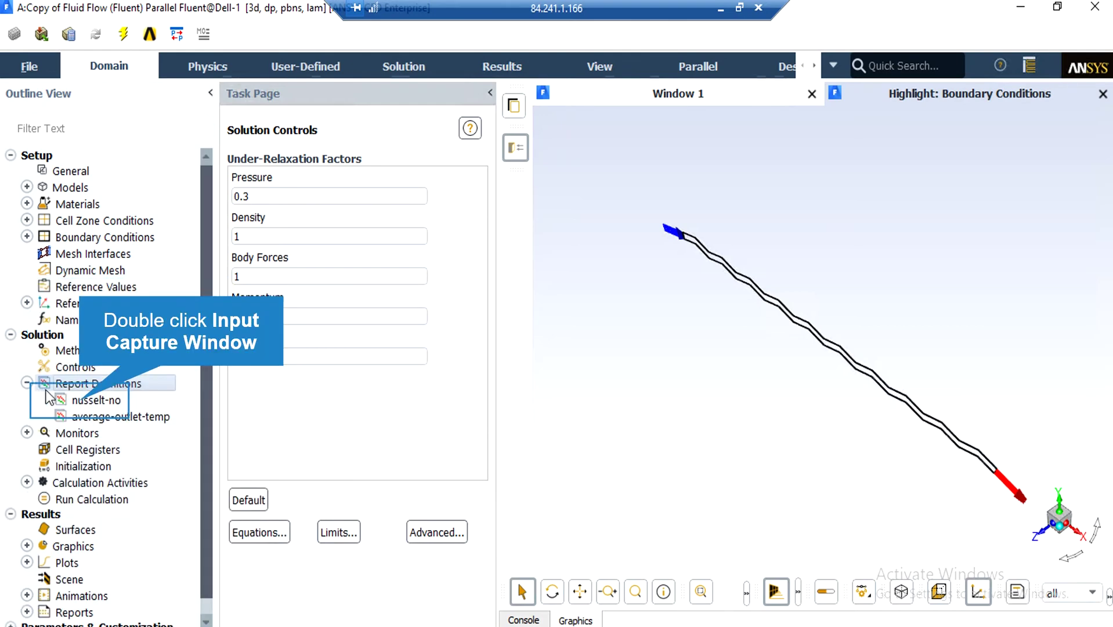
pyautogui.doubleClick(93, 401)
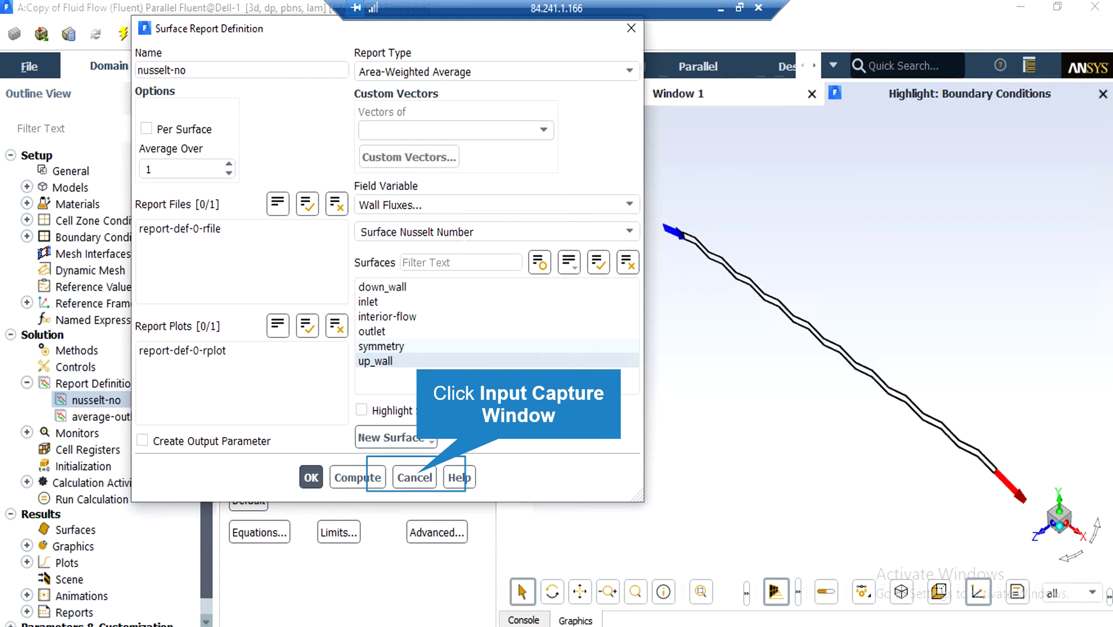
pyautogui.click(419, 478)
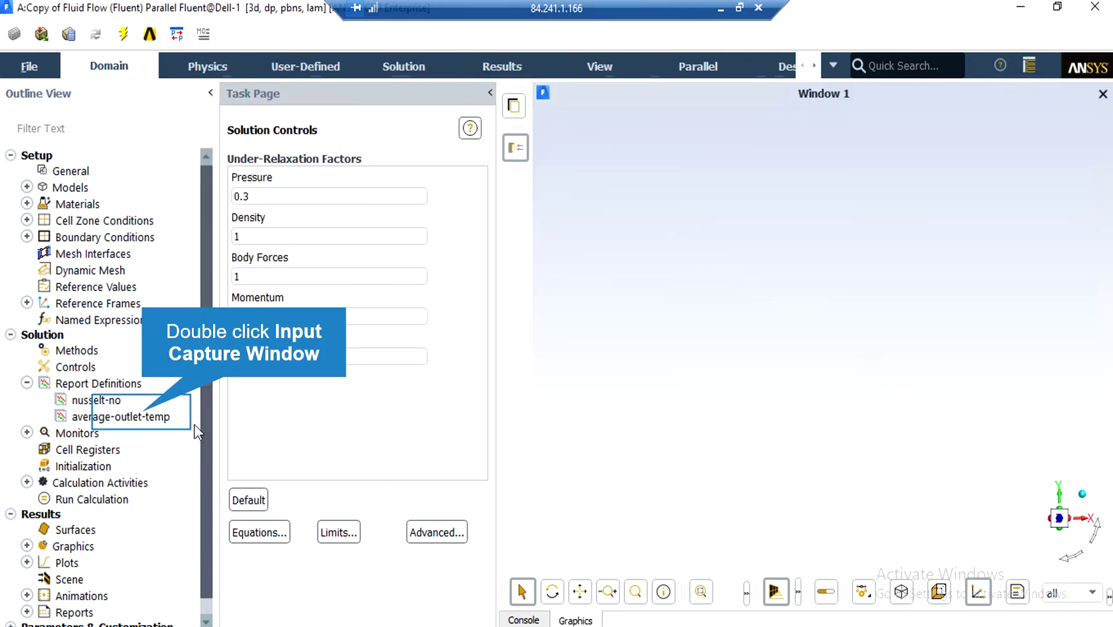
pyautogui.doubleClick(145, 416)
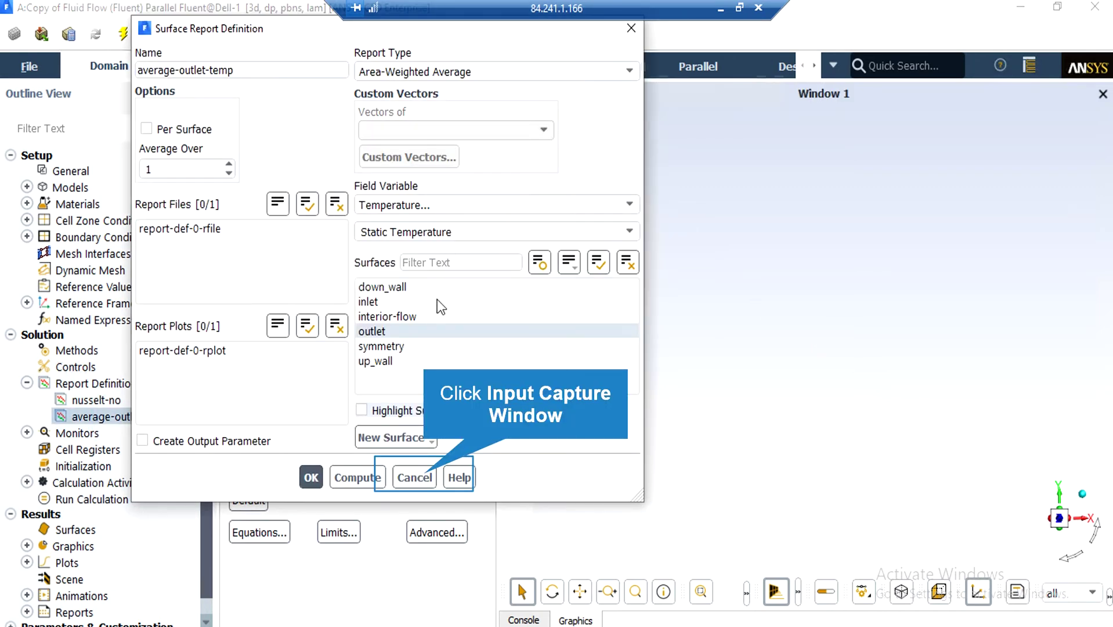
pyautogui.click(428, 478)
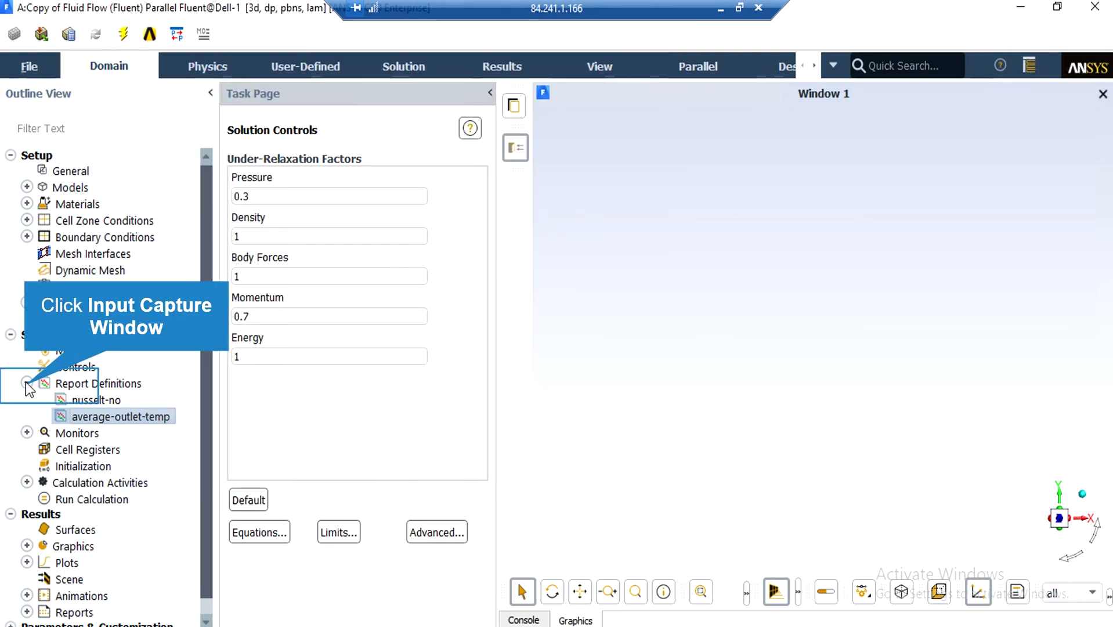
pyautogui.click(26, 385)
# - Initialize the solution with Standard Initialization and open the Run Calculation settings
pyautogui.doubleClick(77, 416)
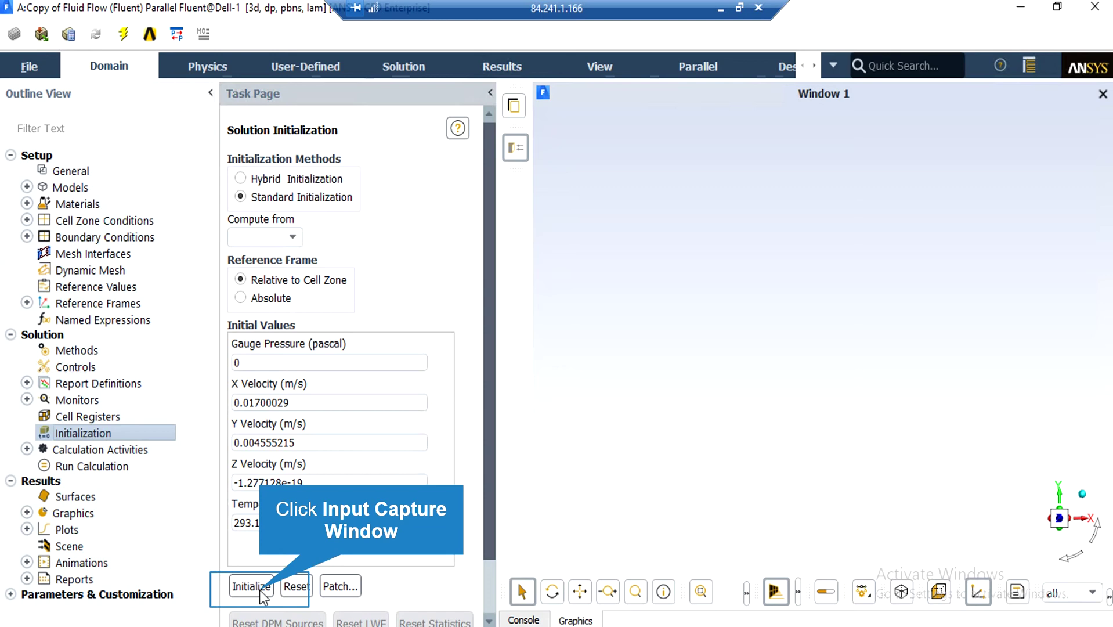
pyautogui.click(259, 590)
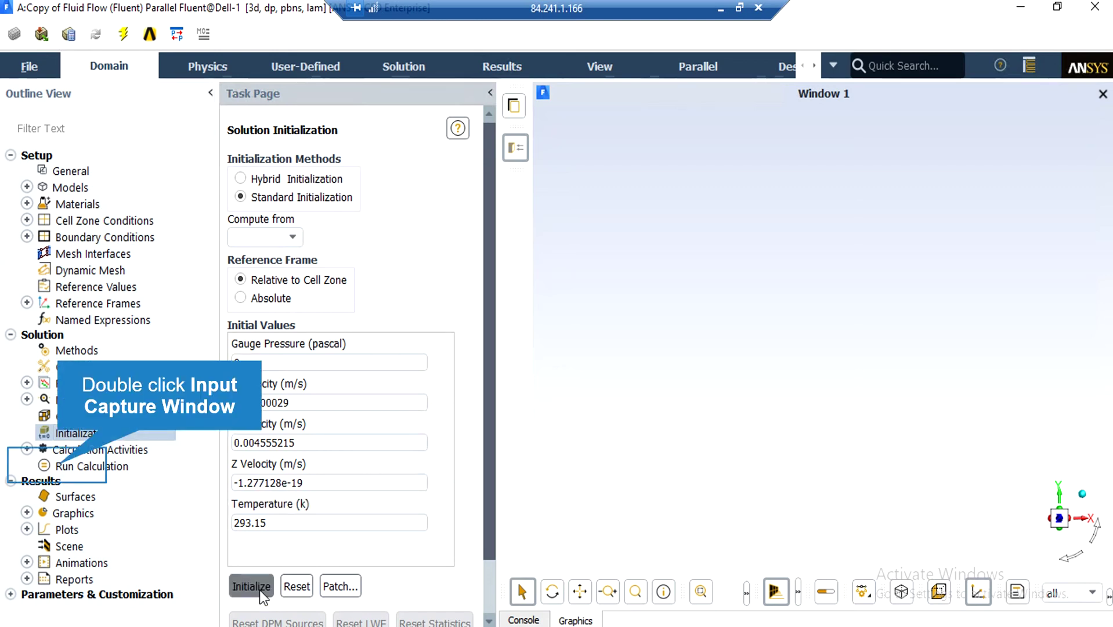
pyautogui.doubleClick(60, 470)
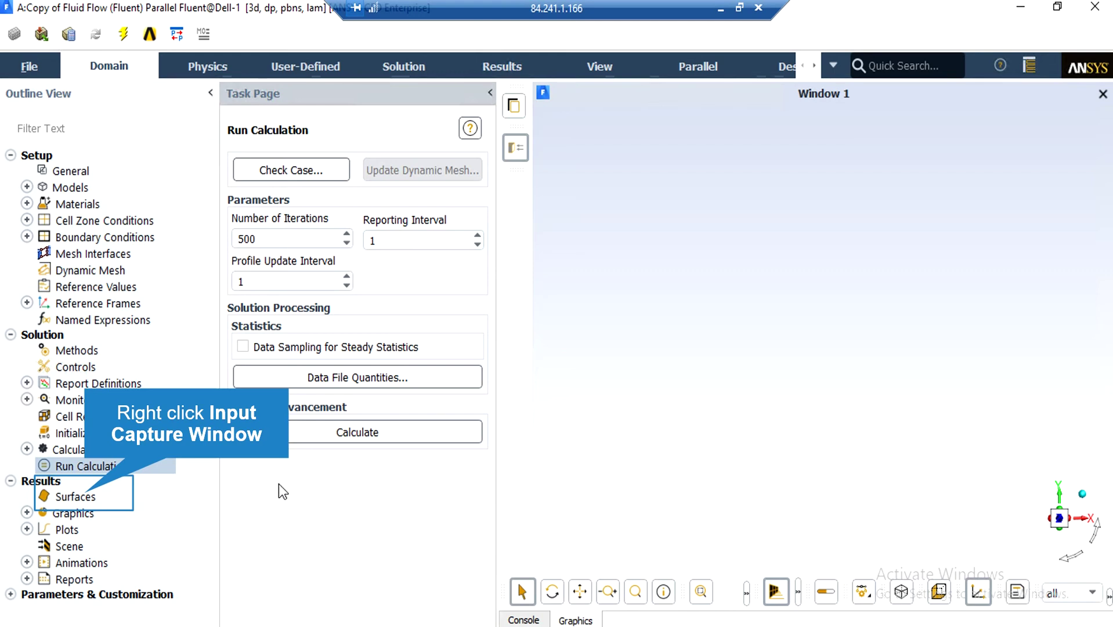
# - Create an iso-surface of constant mesh Z-Coordinate at an iso-value of 0.0005 m
pyautogui.rightClick(87, 497)
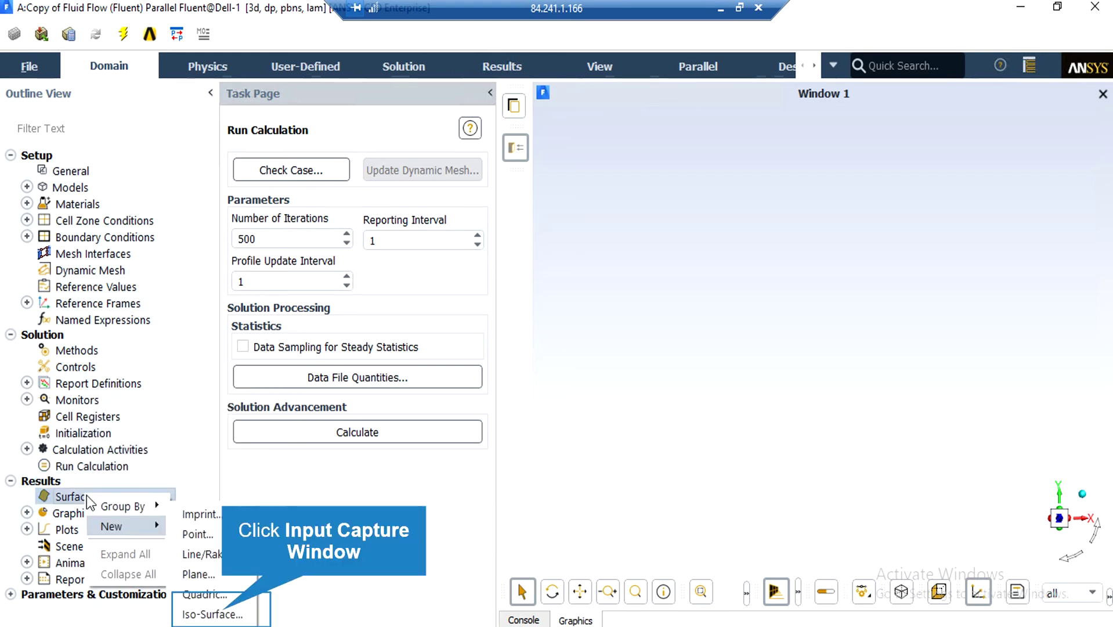
pyautogui.click(224, 615)
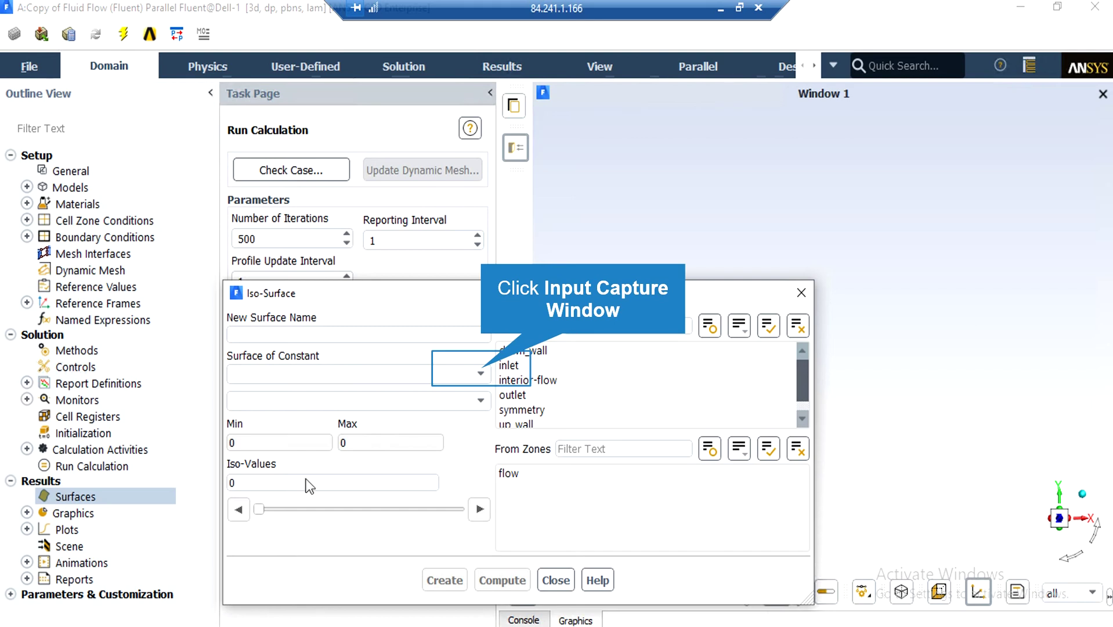
pyautogui.click(478, 372)
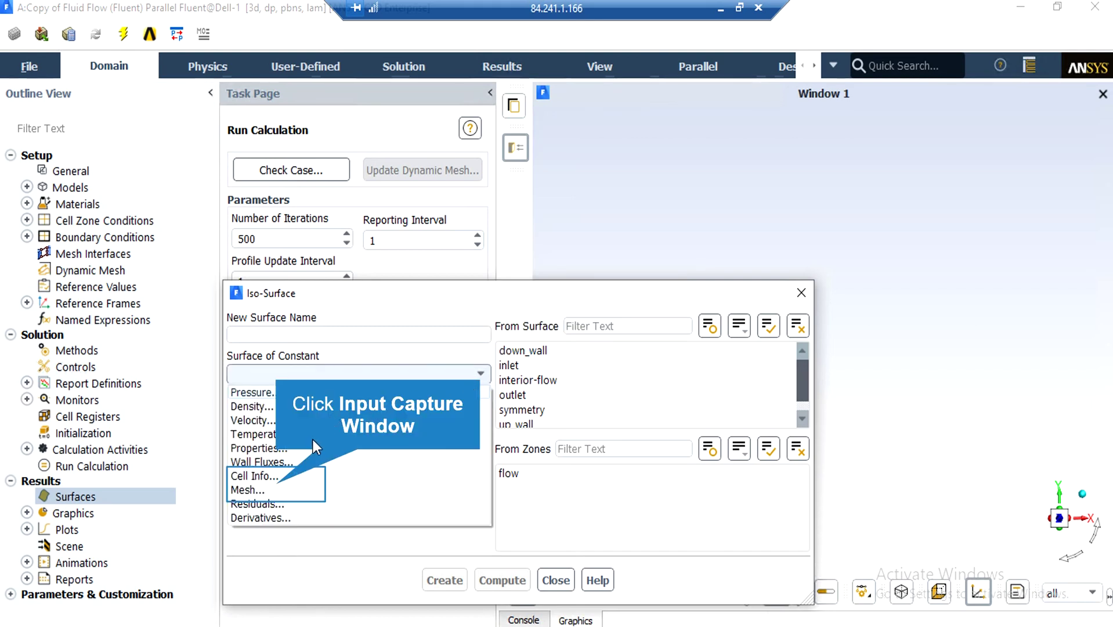
pyautogui.click(273, 489)
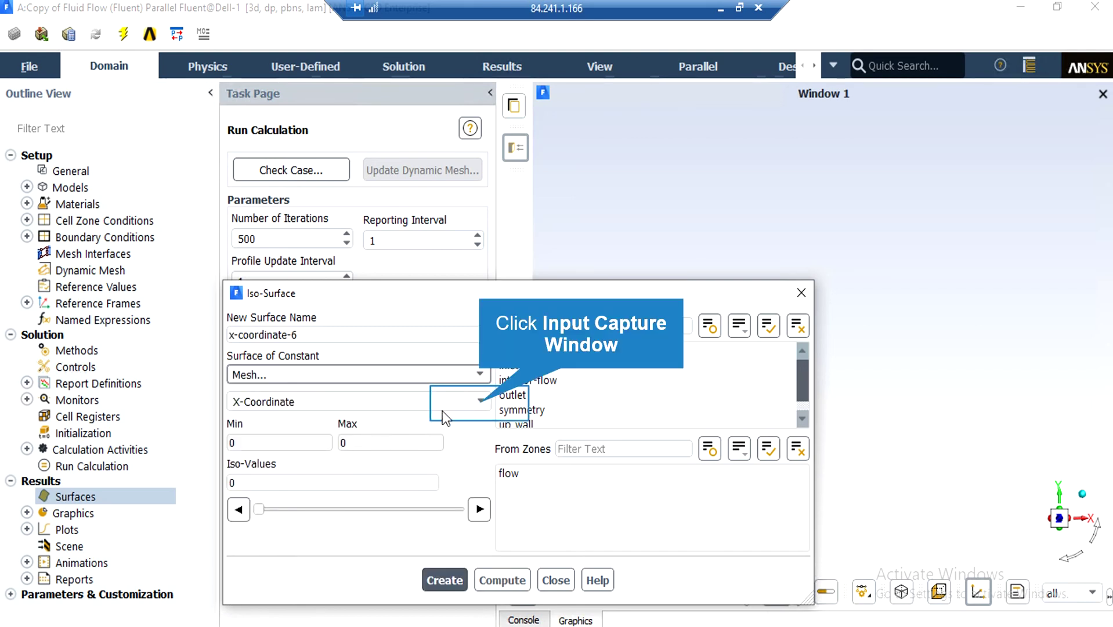
pyautogui.click(477, 402)
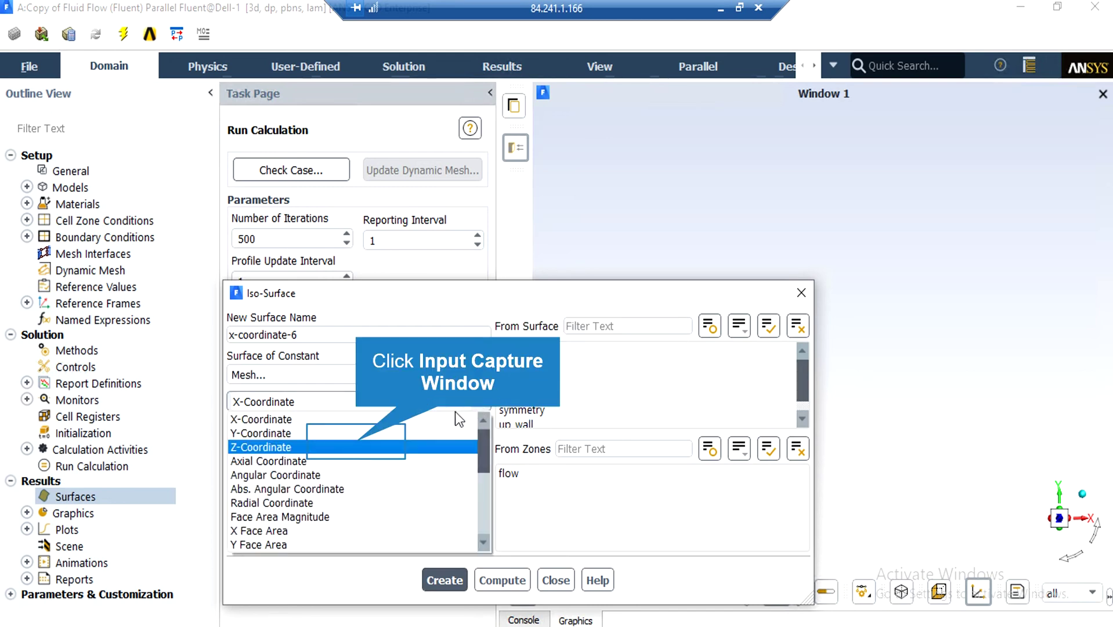
pyautogui.click(362, 443)
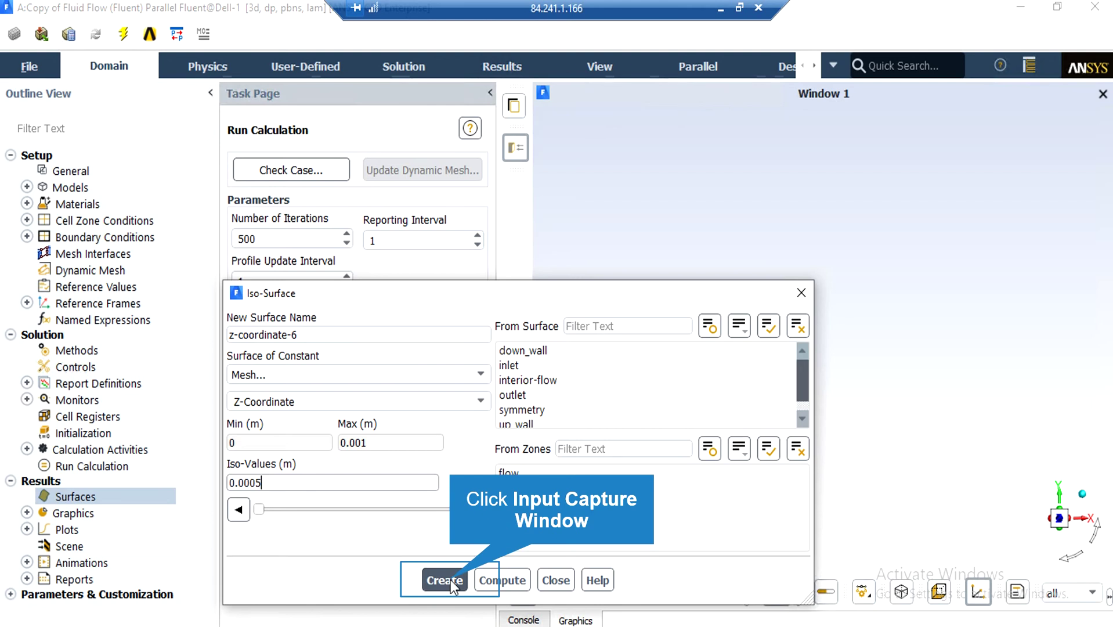
pyautogui.click(451, 579)
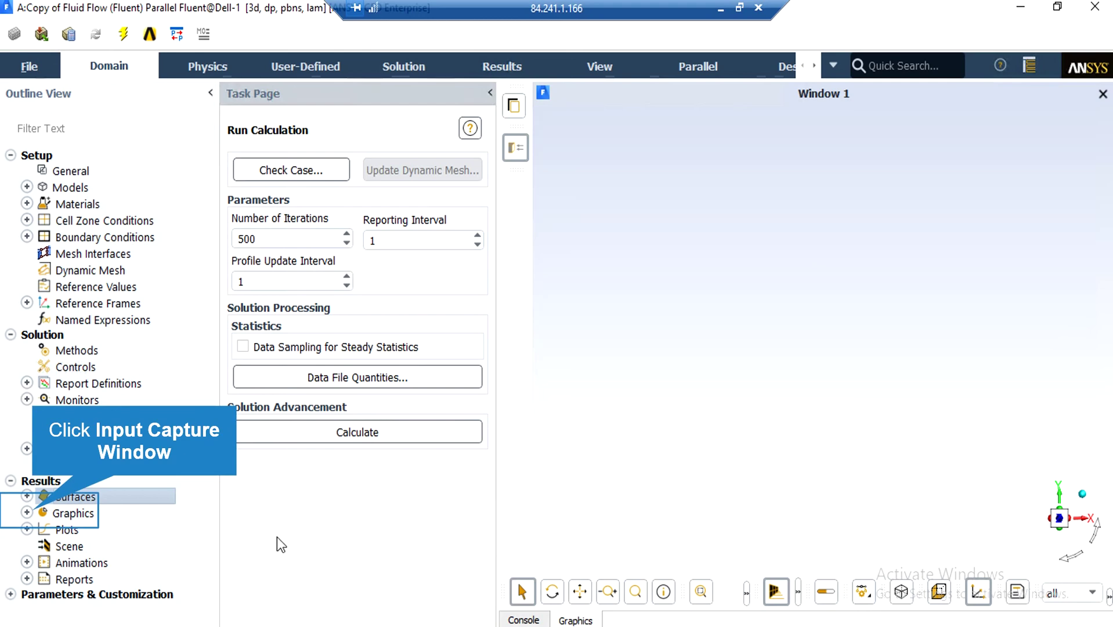
# - Start a new contour definition under the results graphics
pyautogui.click(27, 512)
pyautogui.rightClick(93, 546)
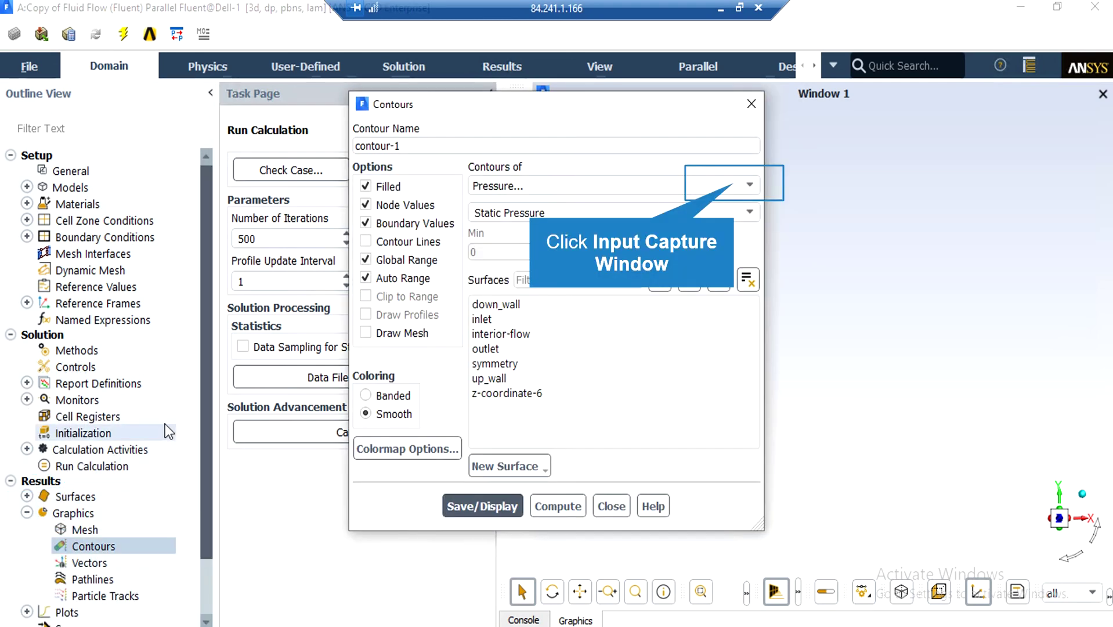